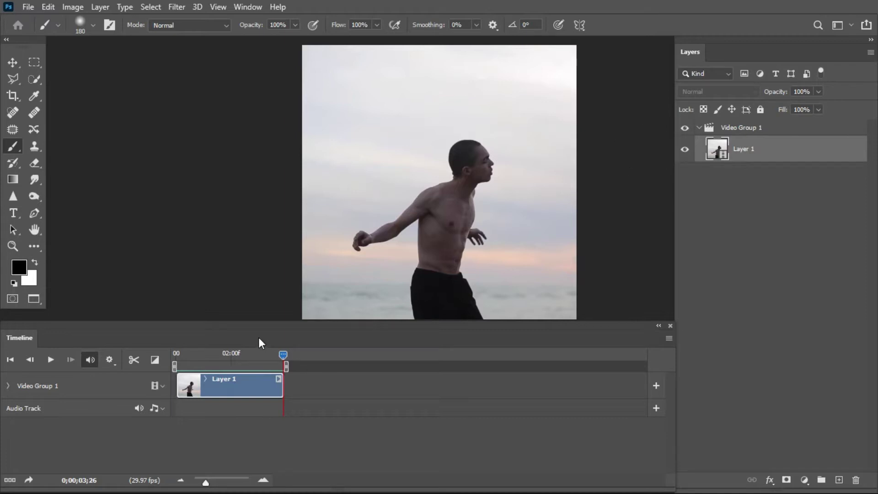
Step: Preview the dancer video, then add an empty Layer 2 beneath the video layer
left_click_drag(282, 355, 175, 373)
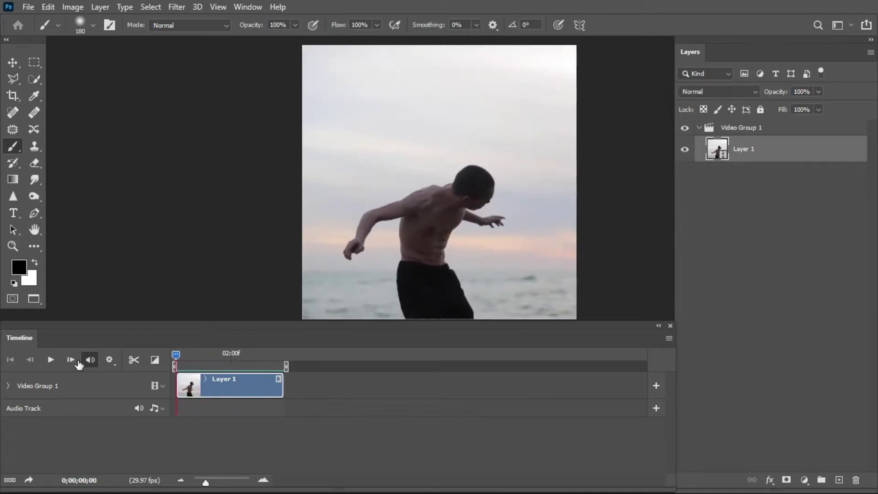
left_click(48, 360)
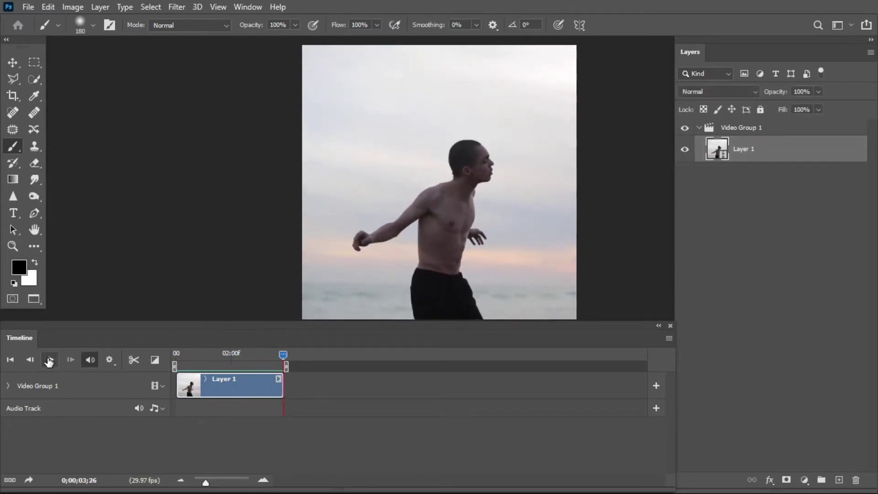
left_click(843, 481)
left_click_drag(750, 146, 759, 204)
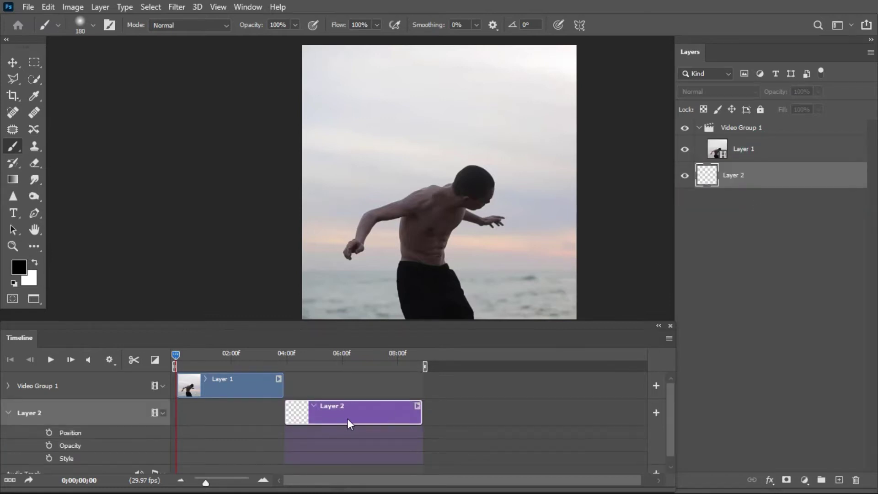
Step: Trim Layer 2's clip to span the video's full length and hide the dancer layer
left_click_drag(348, 414, 235, 415)
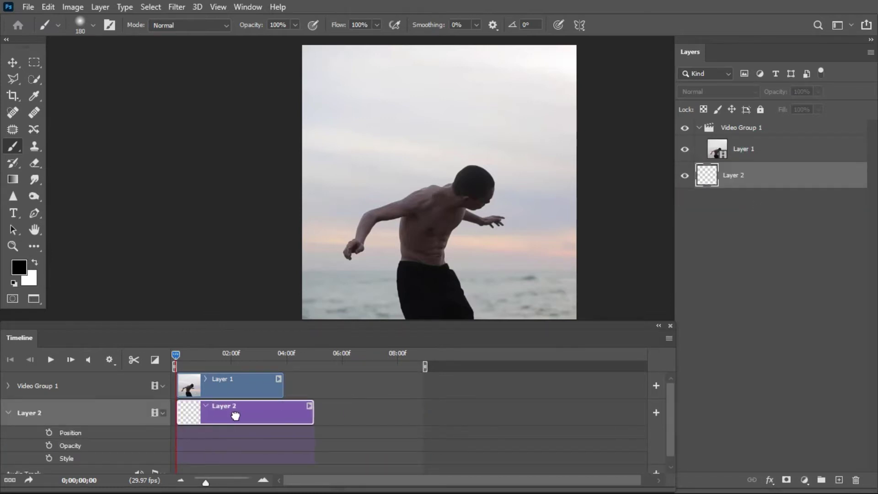
left_click_drag(314, 413, 284, 413)
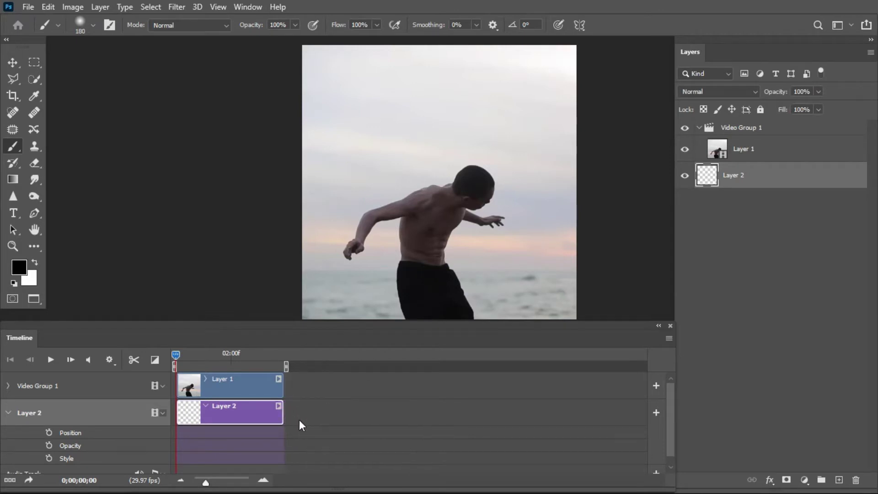
left_click(8, 413)
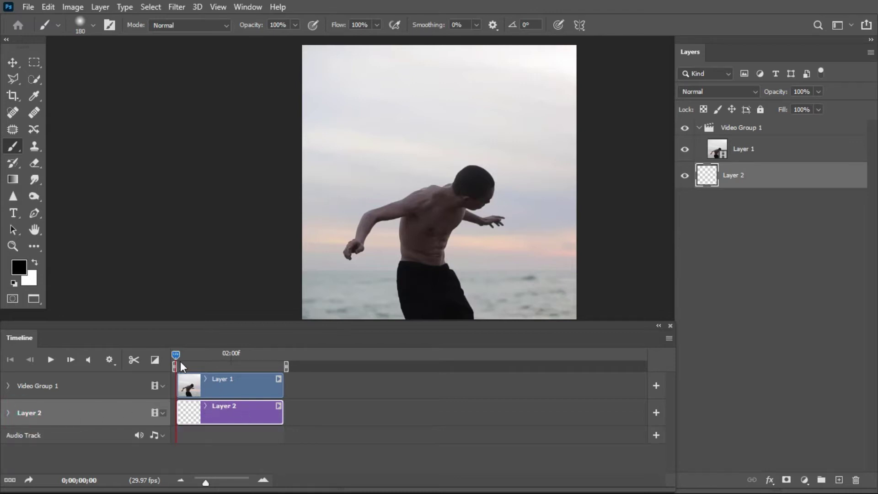
left_click_drag(178, 361, 162, 362)
left_click(685, 150)
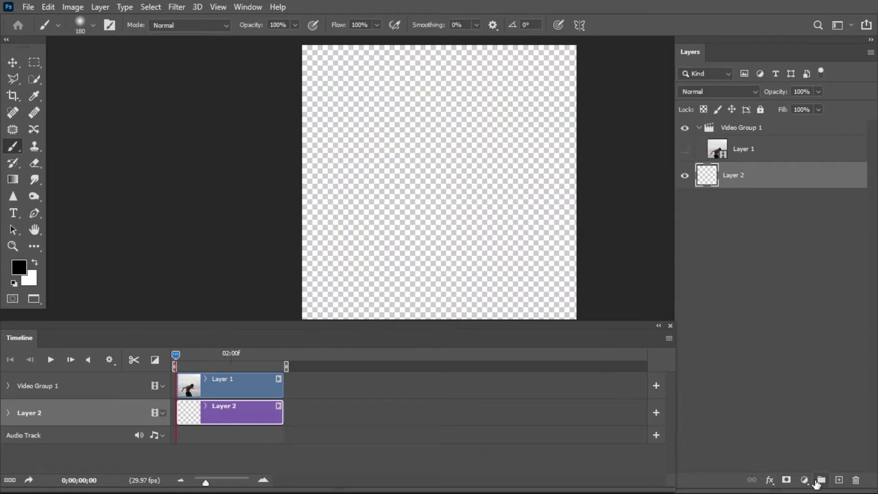
Step: Add a white Solid Color fill layer, Color Fill 1, trimmed to the video's length
left_click(809, 485)
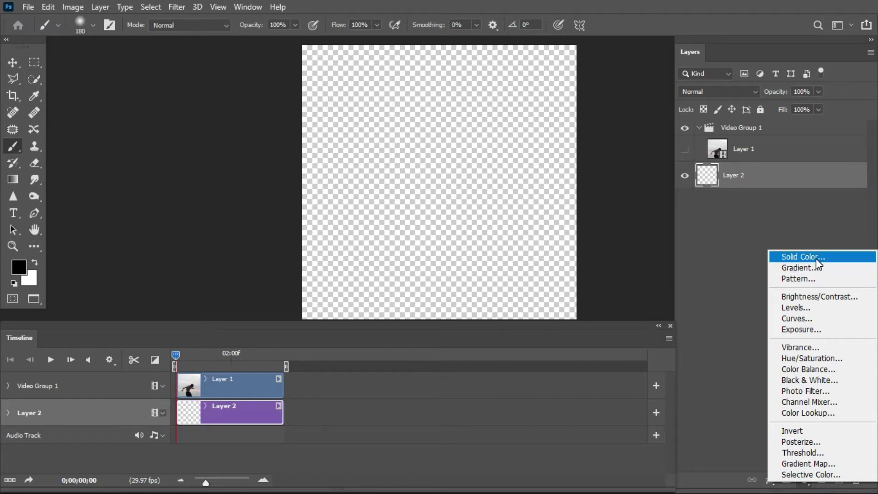
left_click(816, 258)
left_click_drag(649, 224, 694, 183)
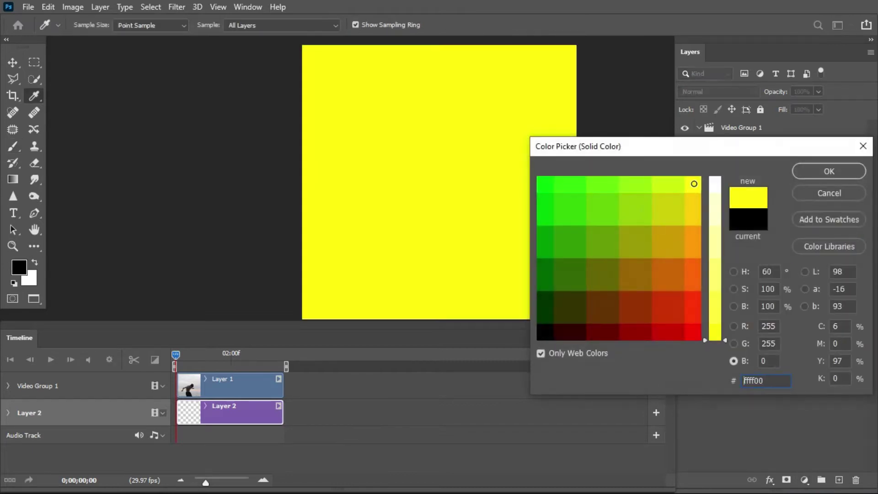
left_click(719, 188)
left_click(822, 170)
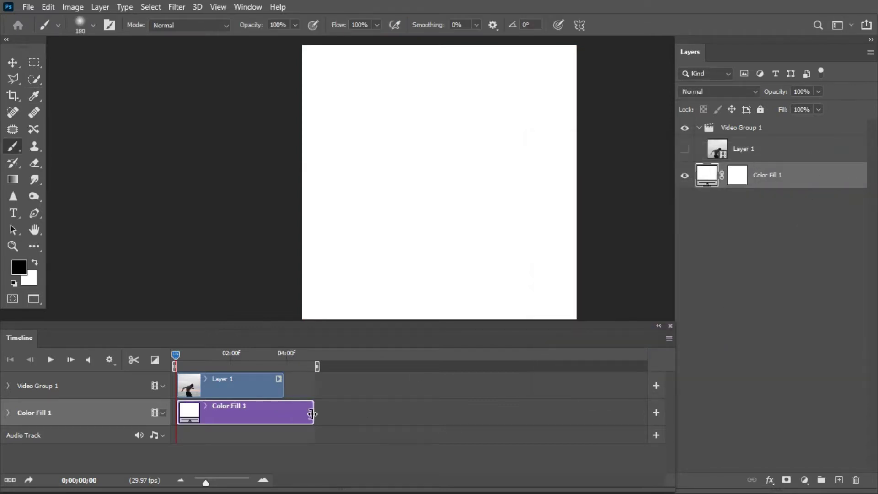
left_click_drag(312, 413, 280, 411)
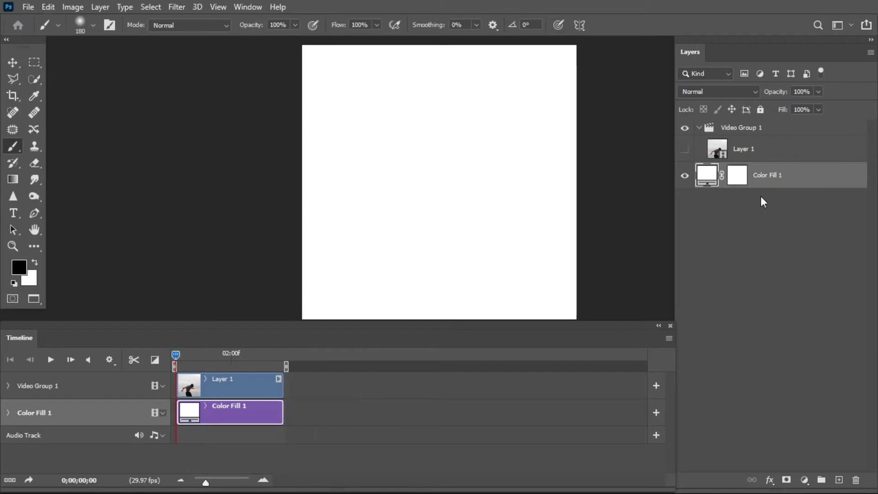
Step: Make Layer 1 visible again, select it and bring up its layer options list
left_click(685, 149)
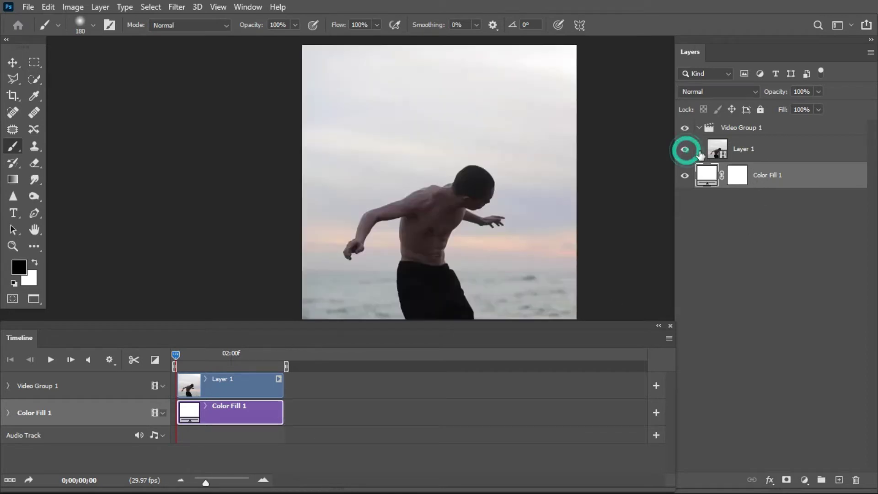
left_click(765, 156)
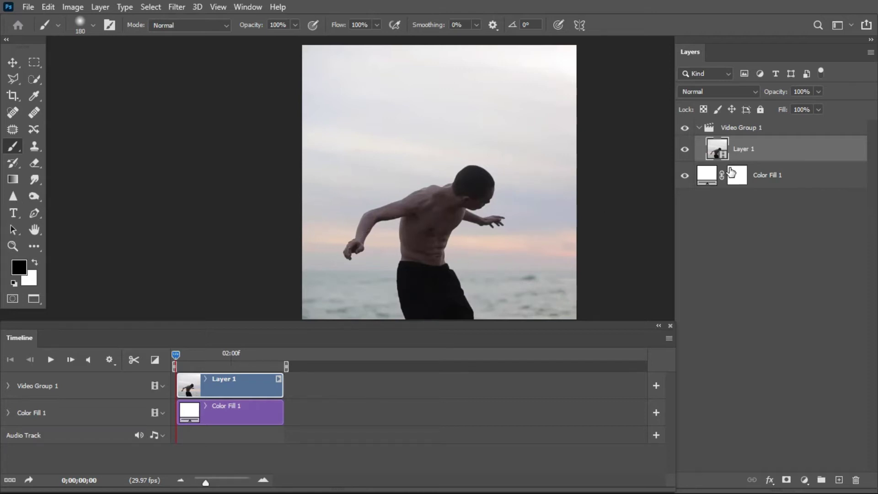
right_click(834, 159)
Step: Set Layer 1's Blend If This Layer white slider to 50 so the bright sky disappears
left_click(716, 66)
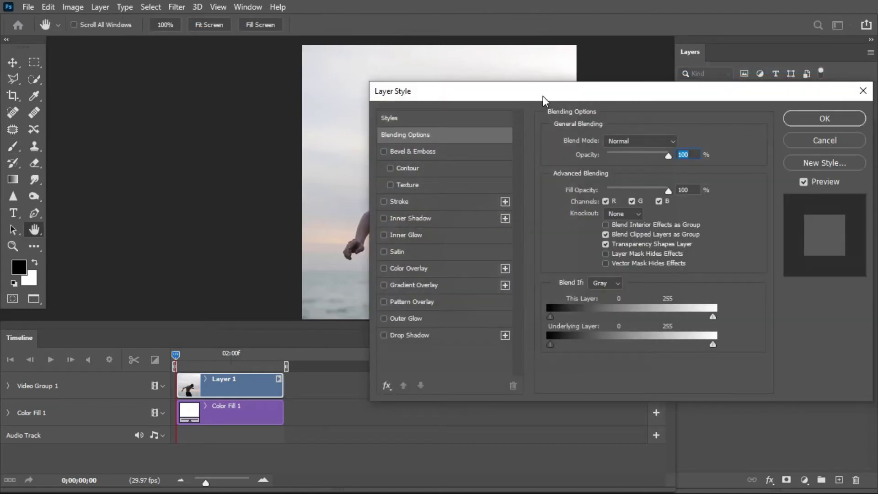
left_click_drag(711, 317, 632, 312)
left_click_drag(577, 94, 756, 90)
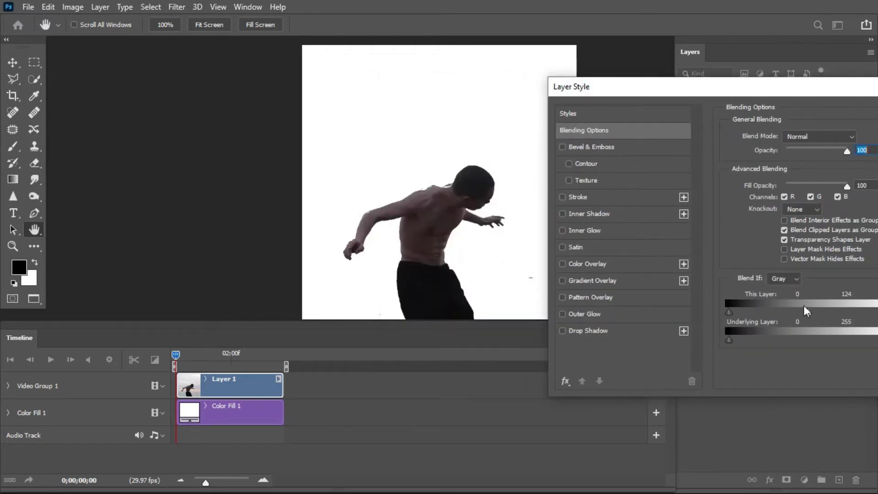
mouse_move(807, 313)
left_mouse_down()
mouse_move(751, 302)
mouse_move(774, 303)
mouse_move(761, 303)
left_mouse_up()
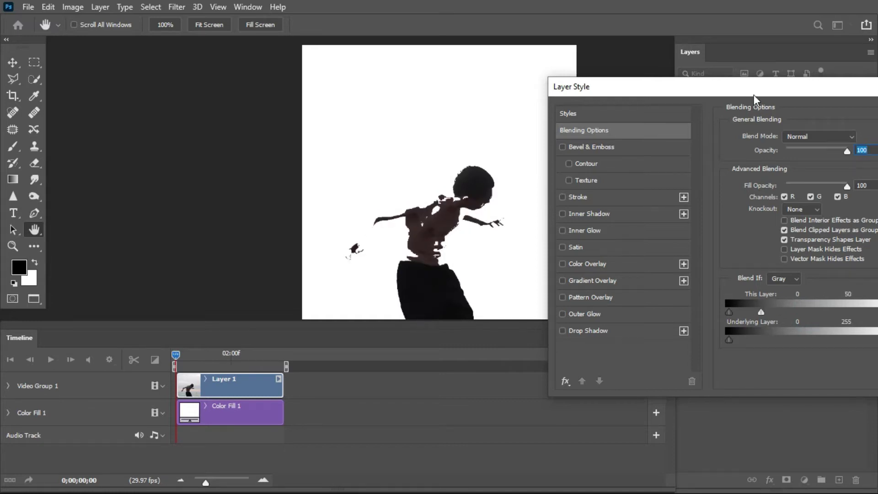
left_click_drag(753, 94, 457, 96)
left_click(702, 118)
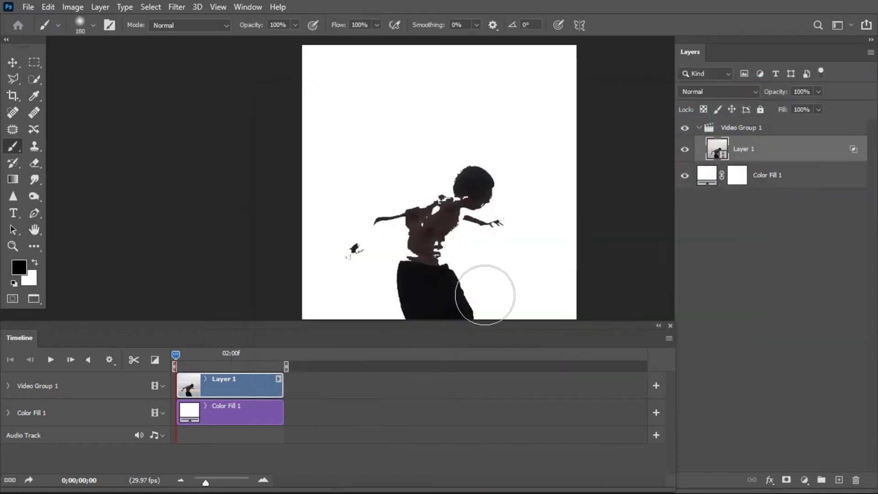
left_click(50, 360)
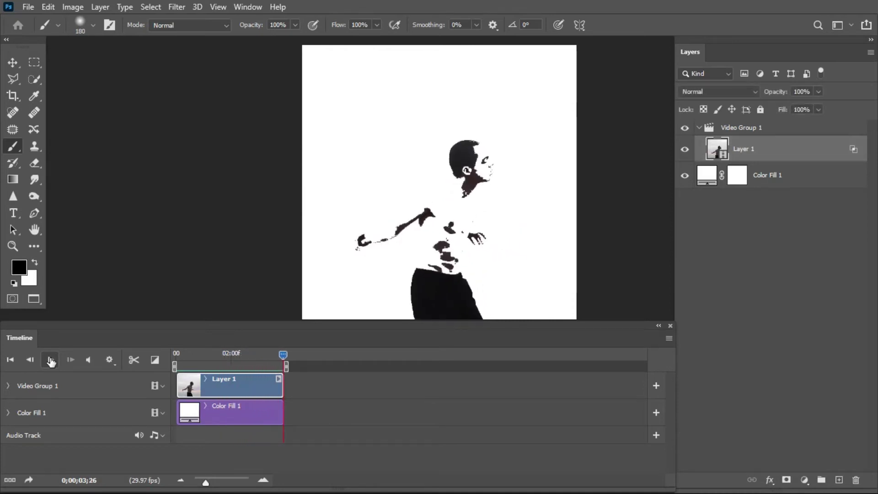
left_click(50, 362)
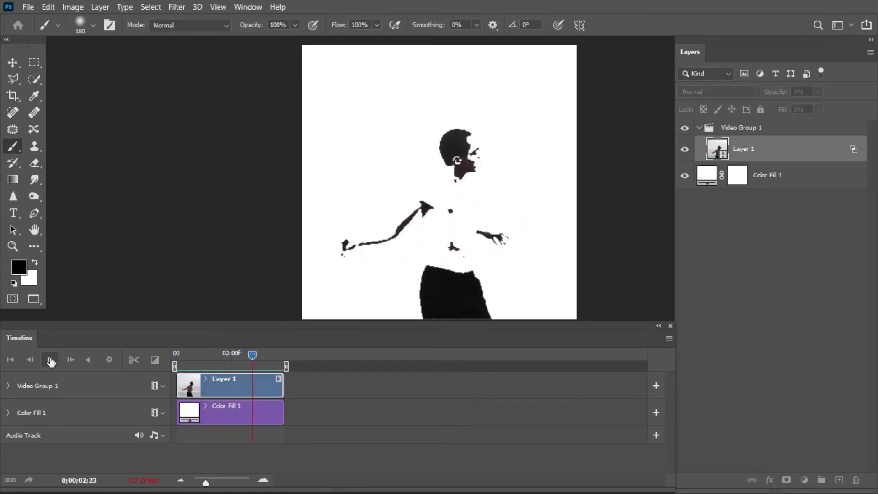
left_click(794, 184)
Step: Check the fill layer's options list, then choose Gradient from the new fill layer types
right_click(715, 181)
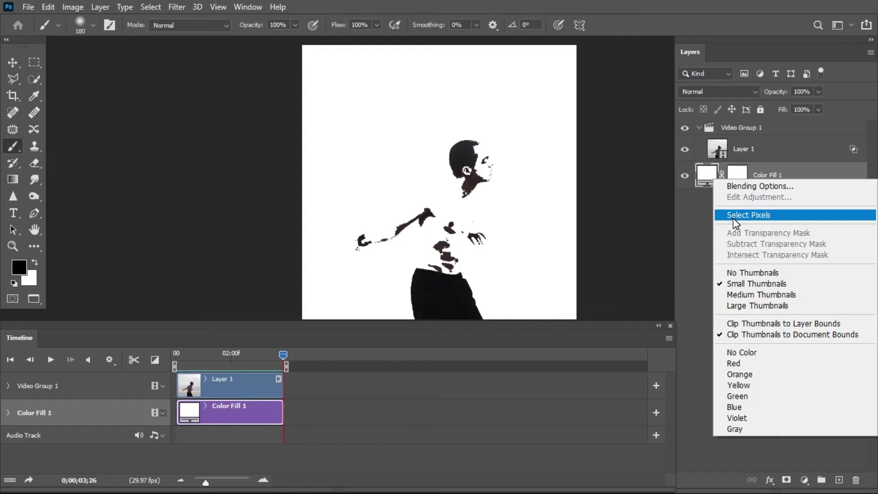
left_click(750, 352)
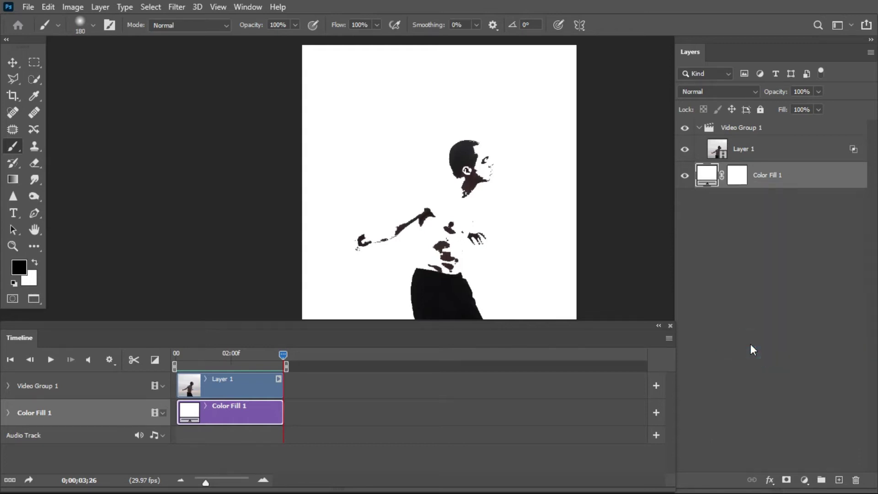
right_click(761, 182)
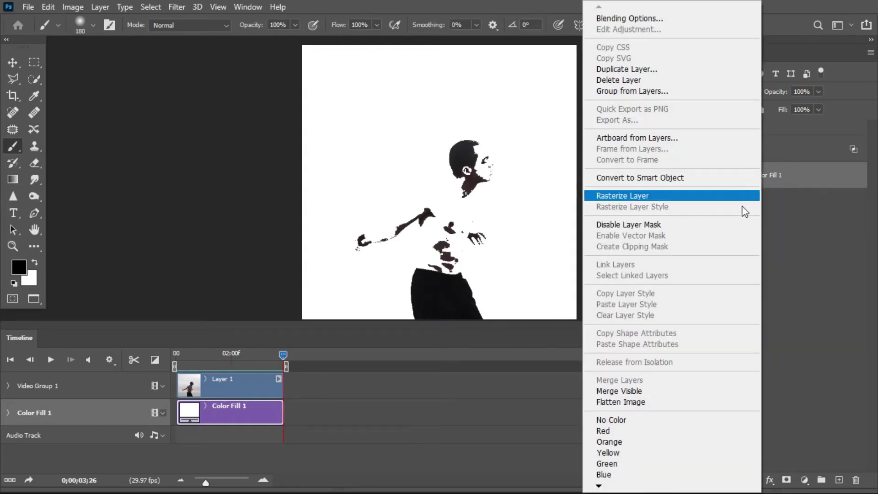
left_click(793, 353)
left_click(804, 480)
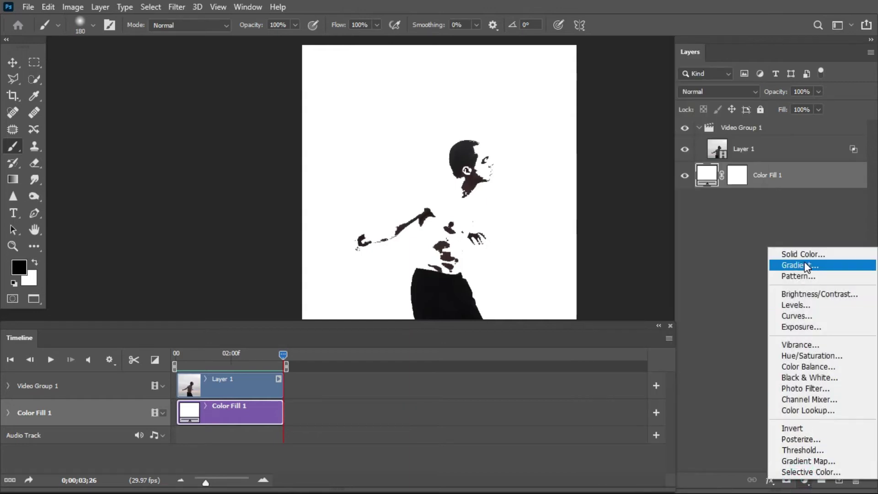
left_click(805, 265)
Step: Choose the Black-White preset for the new gradient fill
left_click(575, 144)
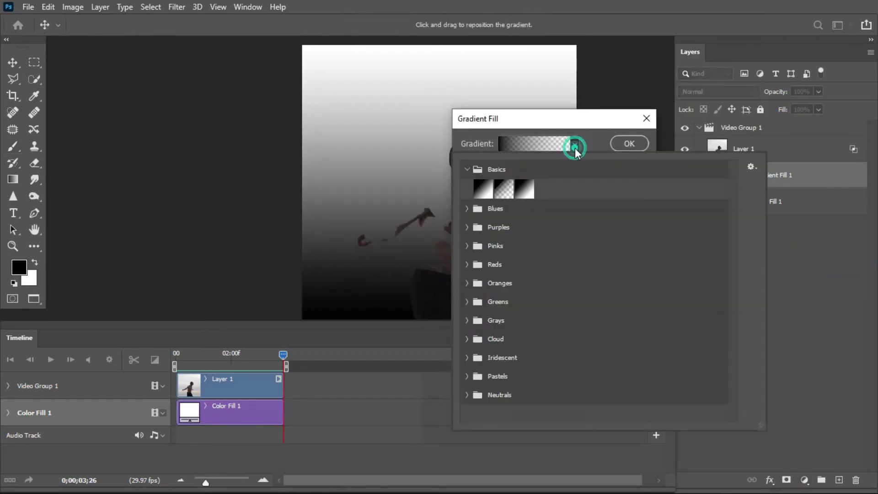
left_click(526, 197)
left_click(546, 122)
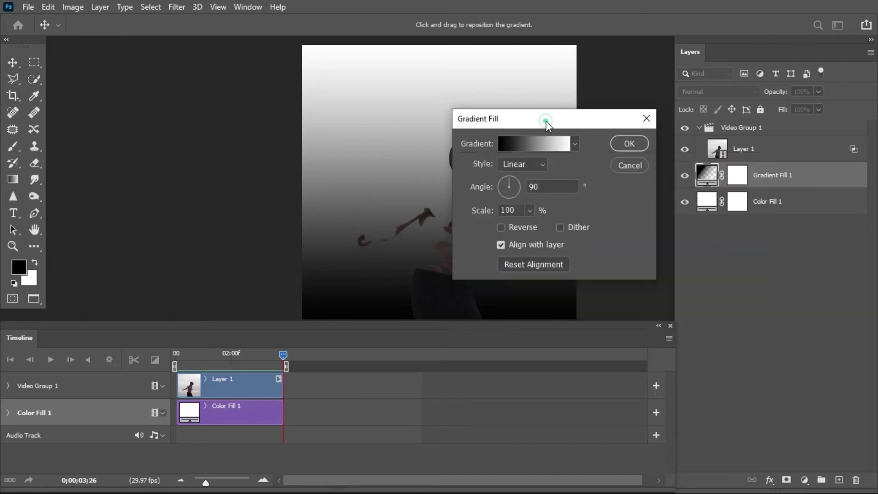
left_click_drag(550, 125, 646, 224)
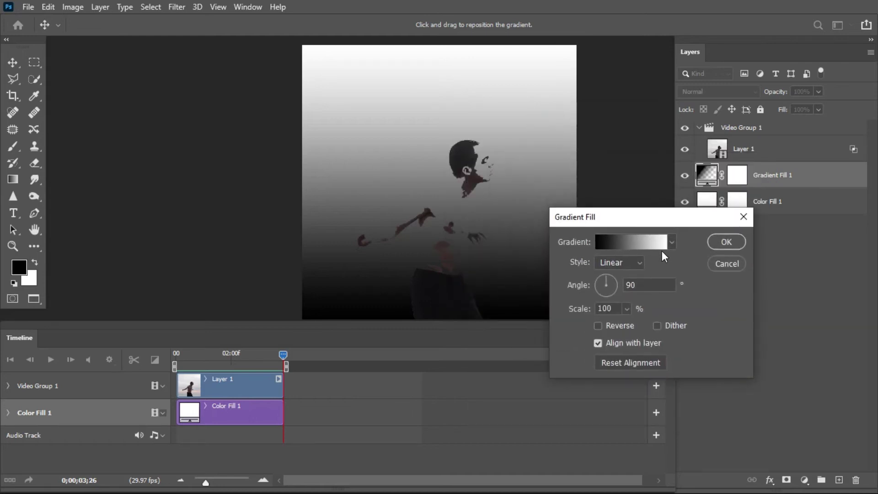
left_click(671, 242)
left_click(622, 234)
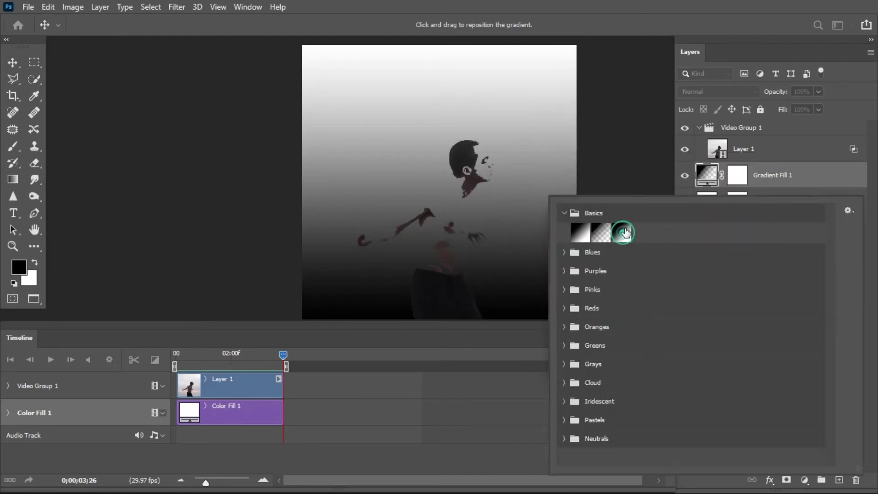
left_click(772, 188)
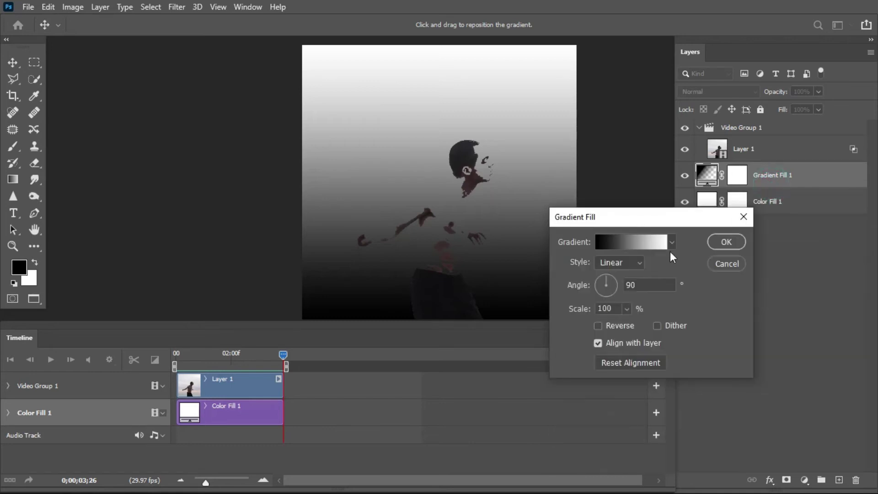
Step: Make the gradient radial and reversed at 473% scale, and apply it
left_click(635, 264)
left_click(616, 281)
left_click(598, 325)
left_click(626, 308)
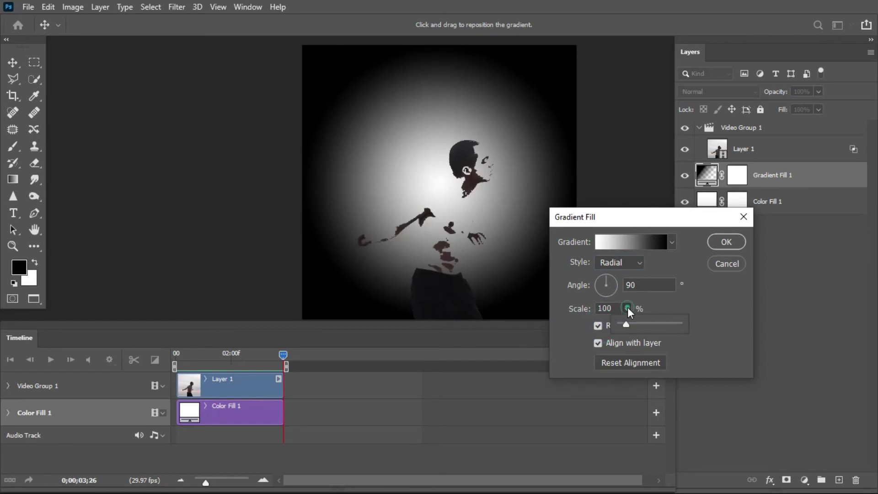
left_click_drag(632, 322, 648, 323)
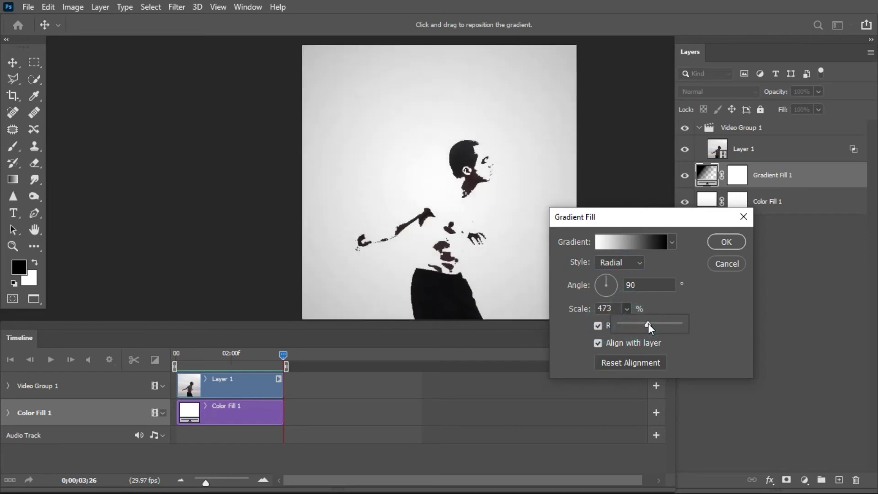
left_click(727, 242)
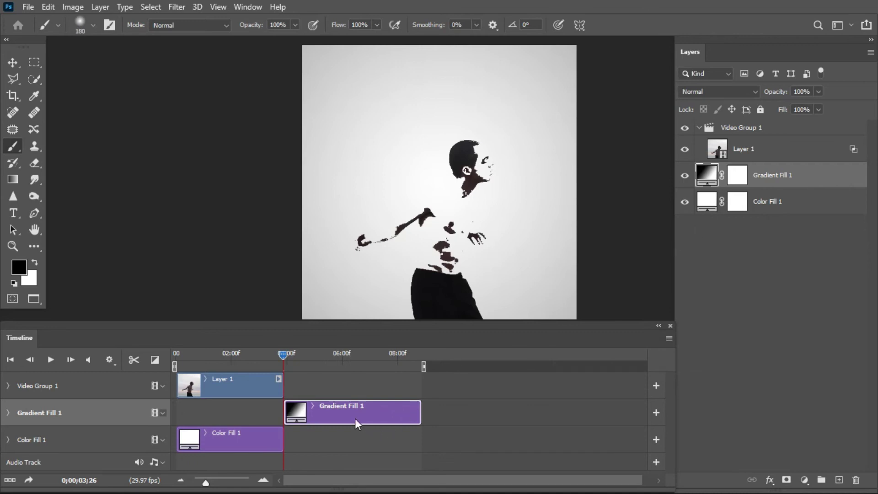
Step: Move the Gradient Fill 1 clip to the timeline start and trim it to end with the video
left_click_drag(330, 408, 242, 416)
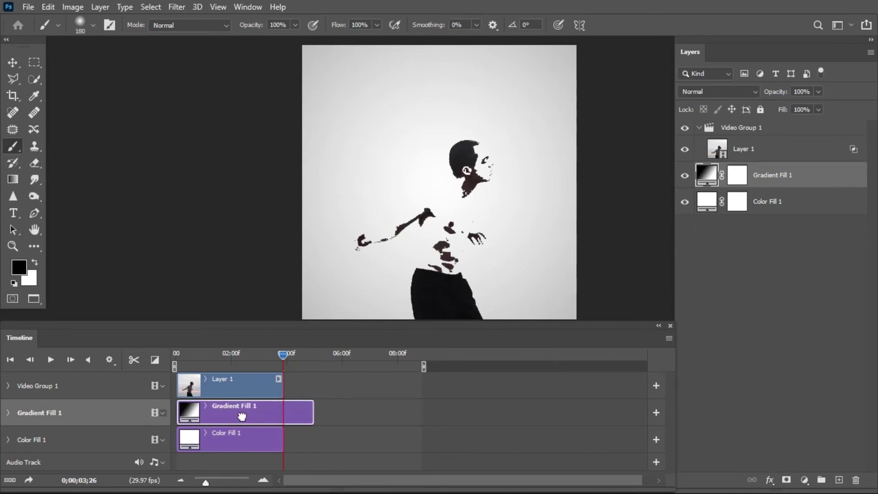
left_click_drag(314, 414, 283, 415)
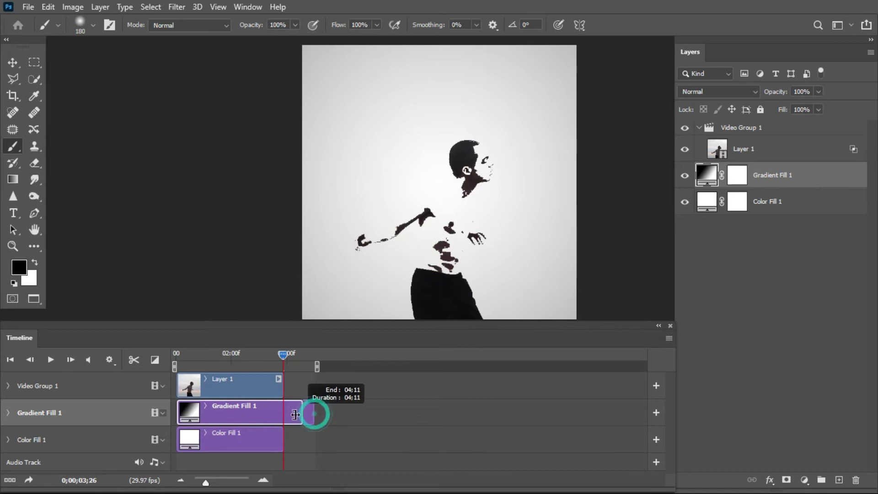
left_click_drag(283, 355, 176, 366)
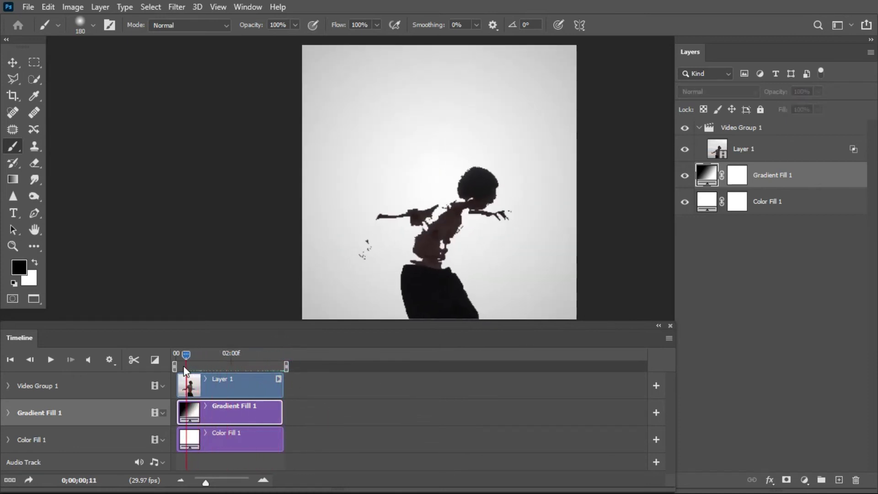
left_click(236, 441)
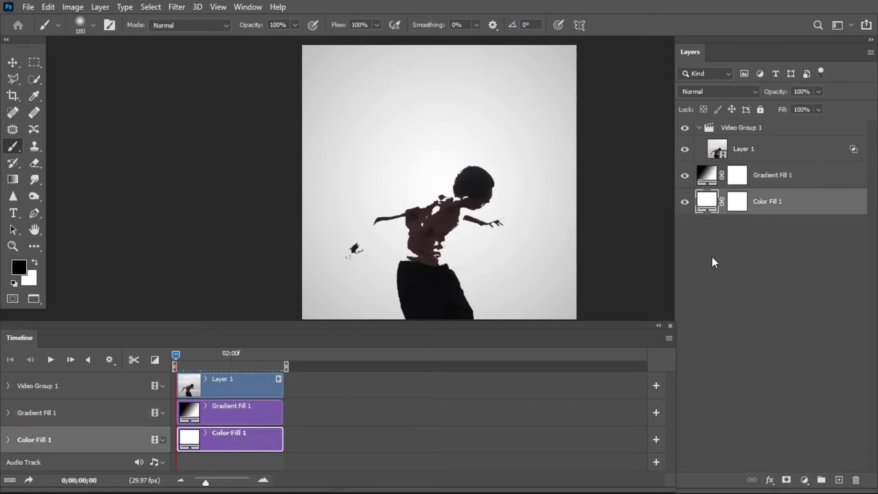
Step: Delete Color Fill 1 and preview a later frame of the dance
left_click(855, 480)
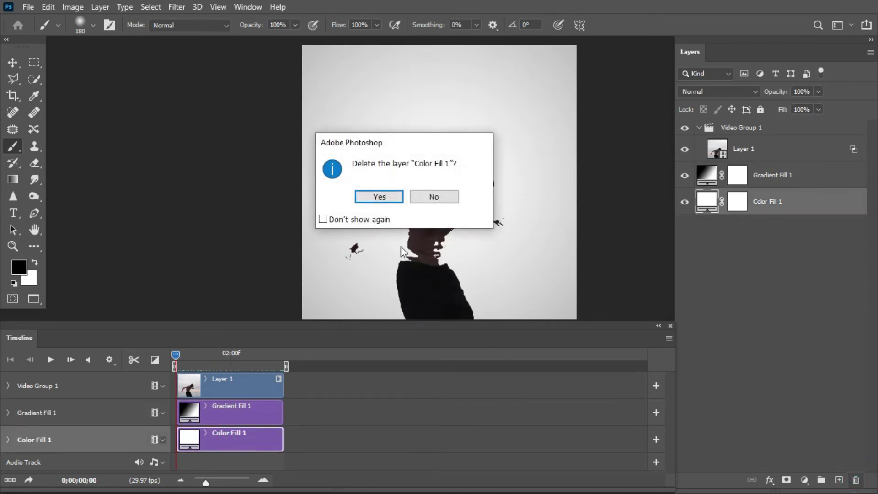
left_click(382, 199)
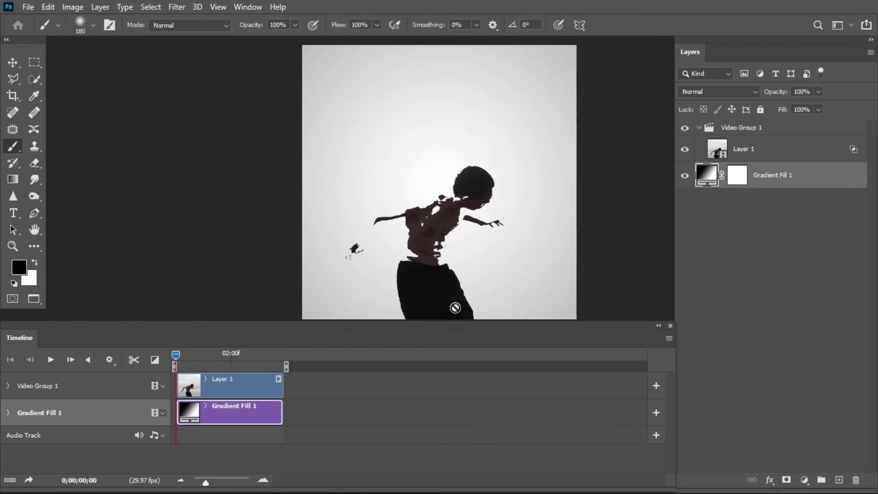
mouse_move(175, 352)
left_mouse_down()
mouse_move(281, 371)
mouse_move(180, 384)
mouse_move(235, 388)
left_mouse_up()
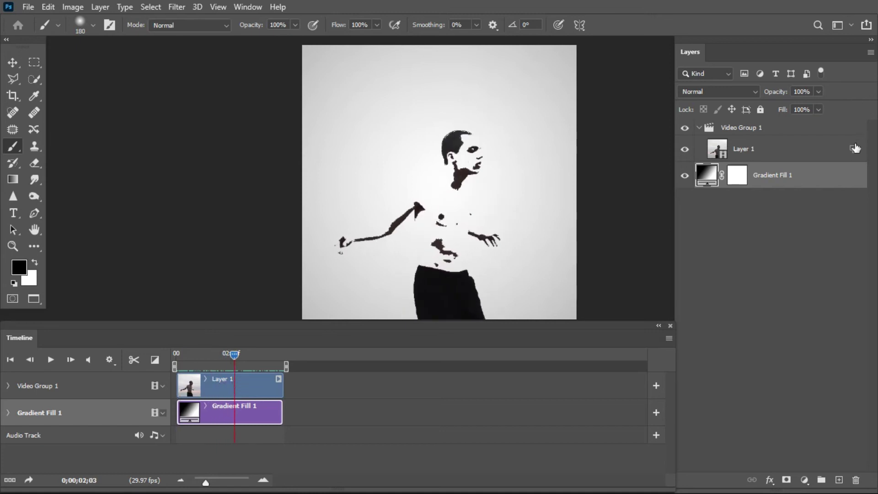
Step: Raise Layer 1's Blend If threshold from 50 to 76 to reveal more of the dancer
double_click(826, 152)
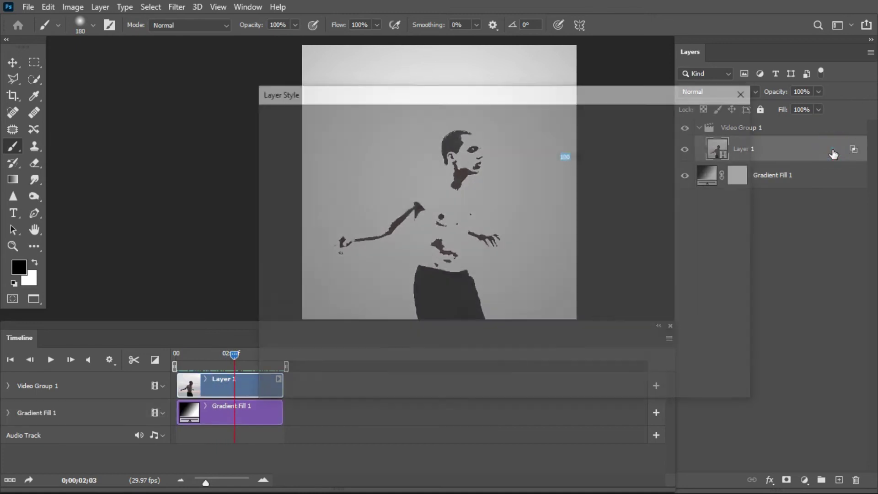
left_click_drag(486, 96, 690, 100)
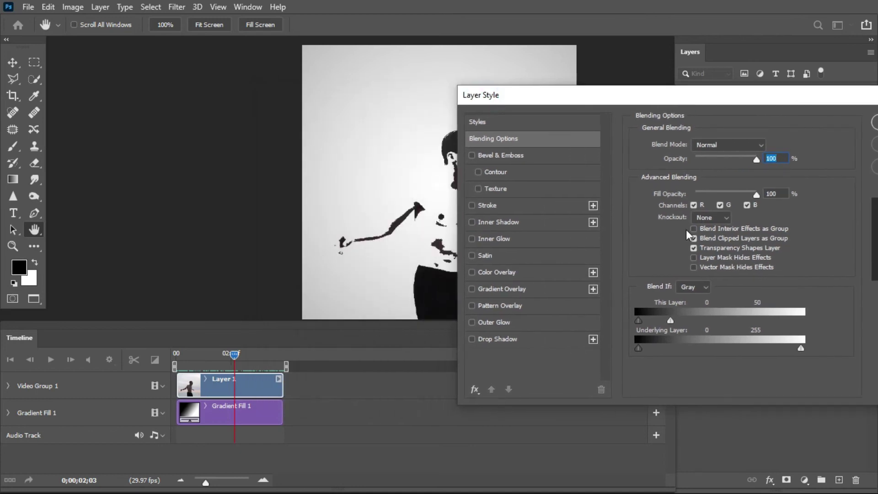
mouse_move(671, 318)
left_mouse_down()
mouse_move(691, 320)
mouse_move(683, 315)
left_mouse_up()
mouse_move(626, 97)
left_mouse_down()
mouse_move(740, 97)
mouse_move(477, 132)
left_mouse_up()
left_click(778, 156)
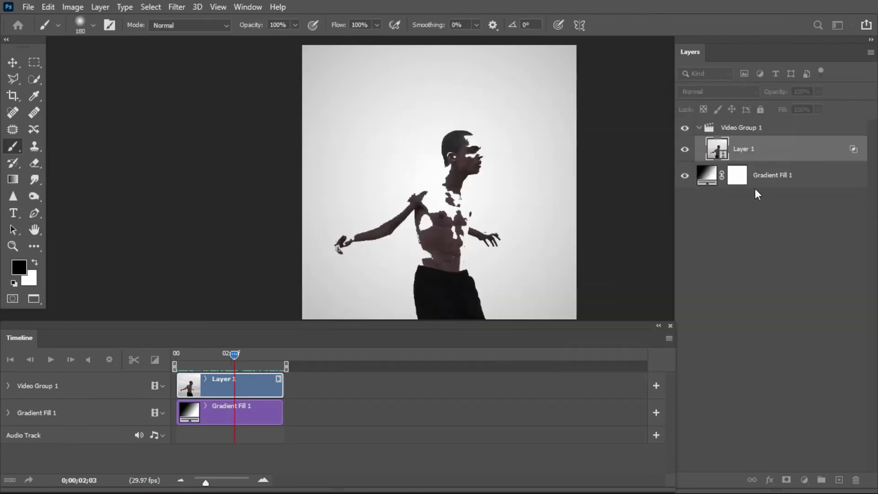
mouse_move(236, 354)
left_mouse_down()
mouse_move(273, 357)
mouse_move(174, 359)
left_mouse_up()
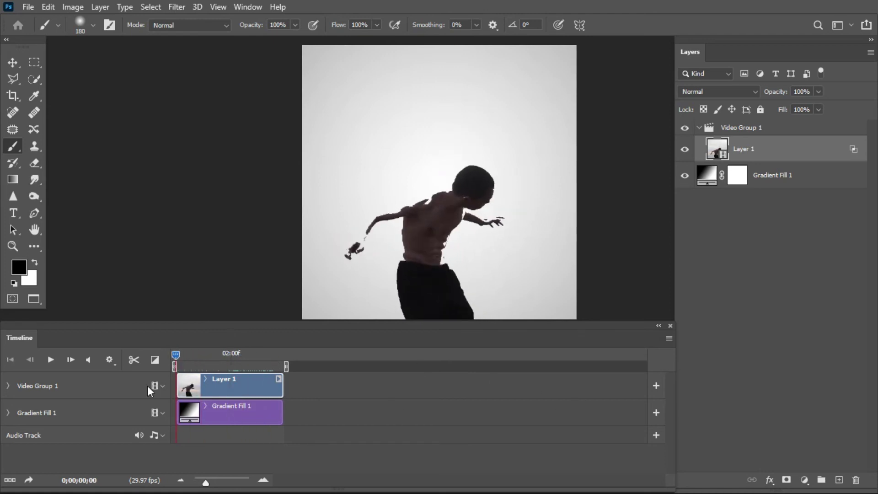
left_click(54, 361)
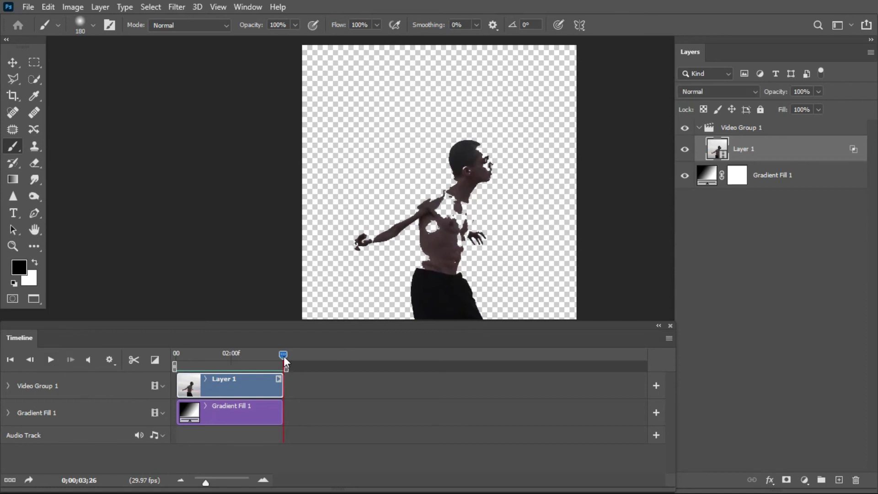
left_click_drag(282, 355, 270, 354)
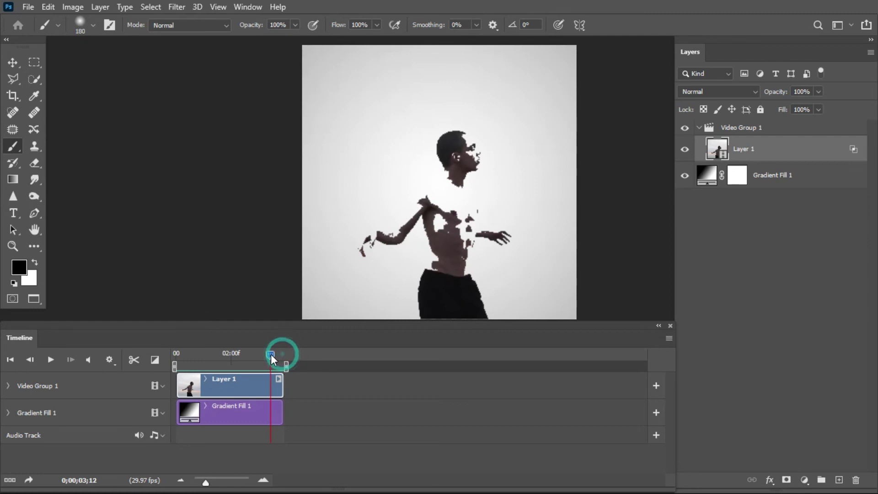
left_click(283, 409)
mouse_move(268, 350)
left_mouse_down()
mouse_move(287, 354)
mouse_move(177, 355)
left_mouse_up()
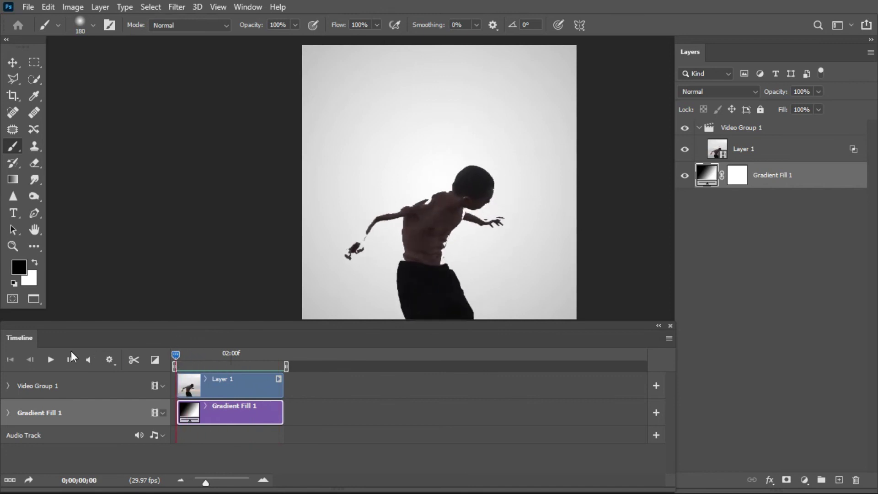
left_click(48, 360)
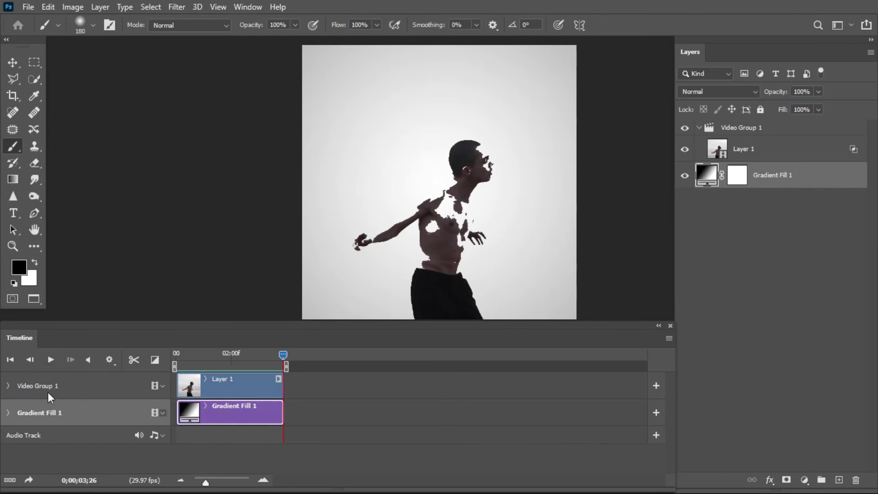
left_click(51, 361)
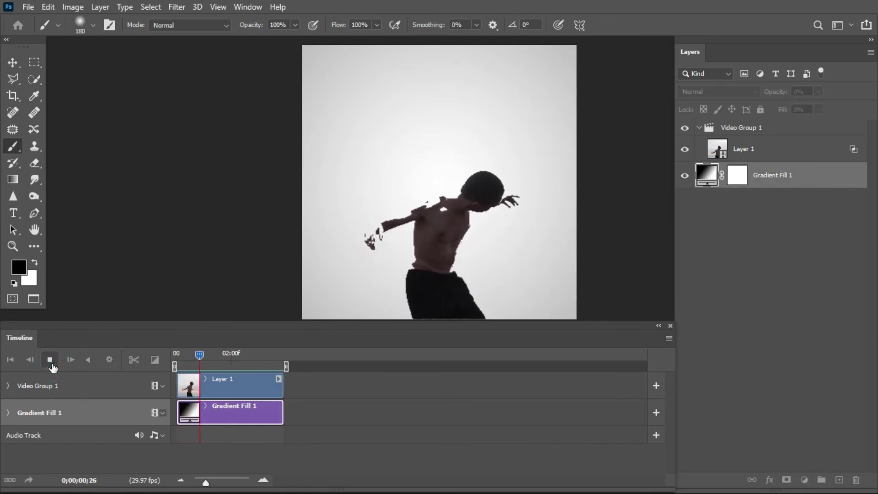